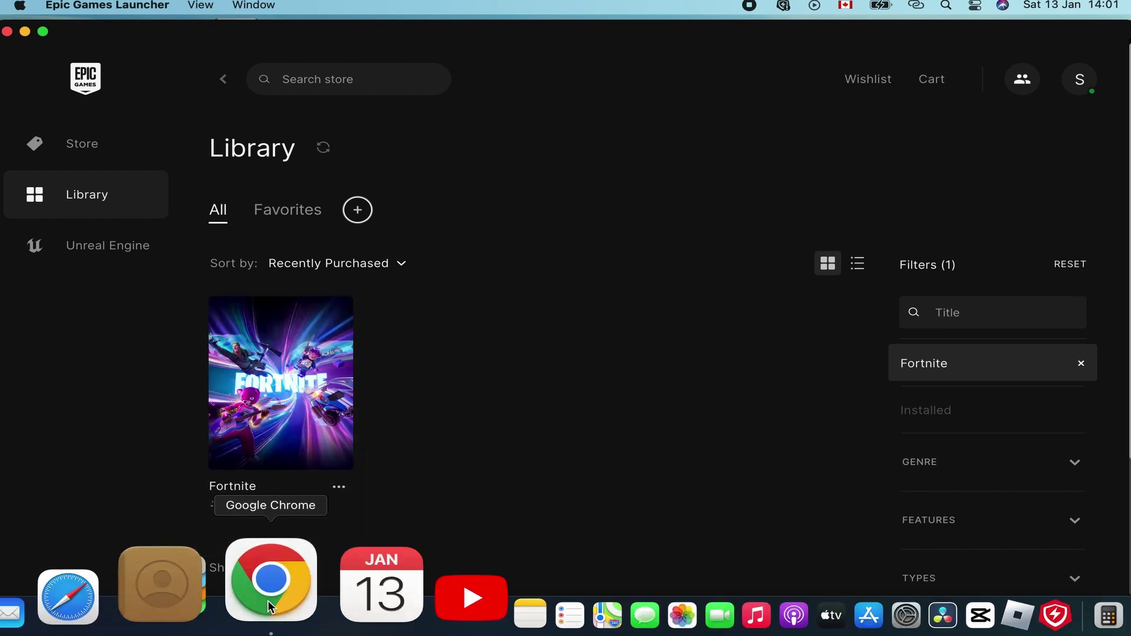
Step: Switch to Google Chrome and open the download page of the official Fortnite website from the search results
{"action": "left_click", "coordinate": [268, 601]}
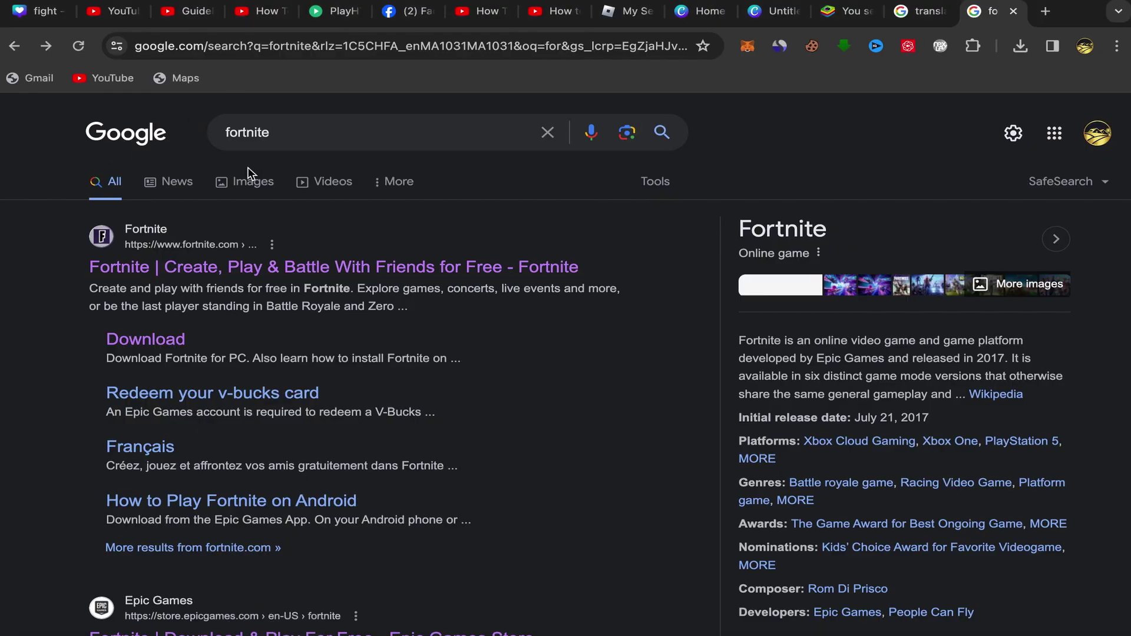
{"action": "left_click", "coordinate": [189, 270]}
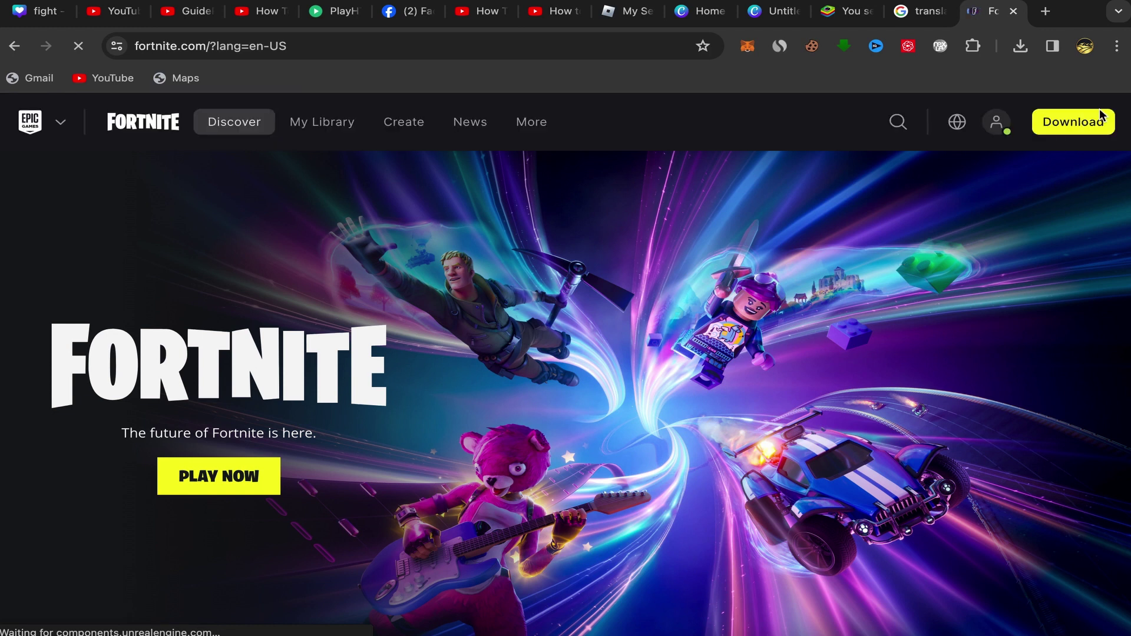
{"action": "left_click", "coordinate": [1070, 126]}
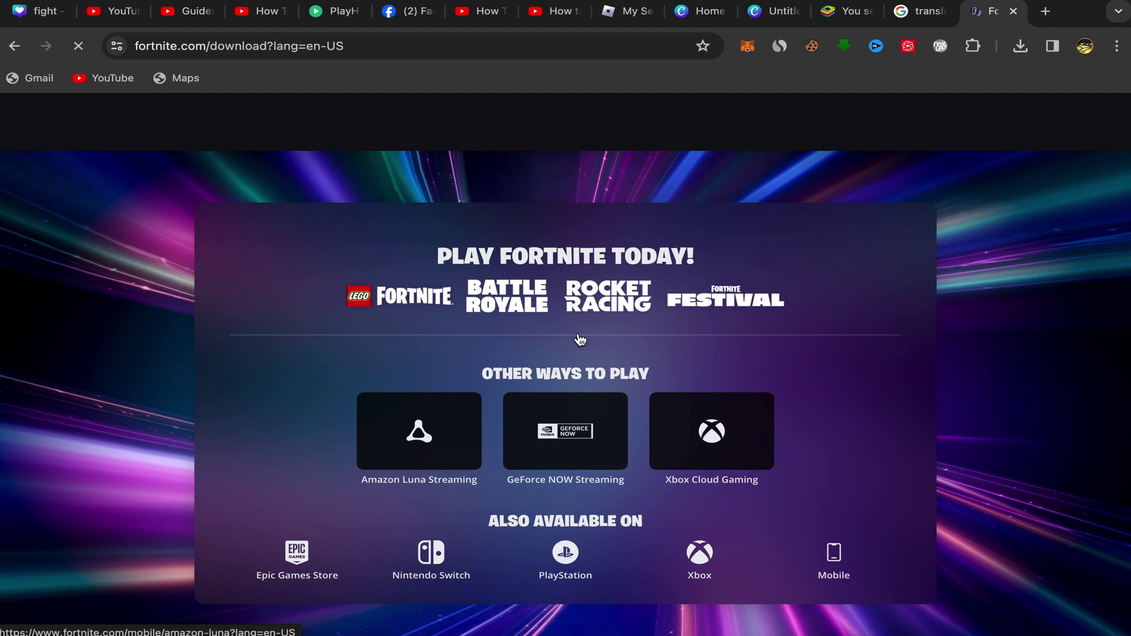
Step: Open Fortnite's Epic Games Store page from the list of available platforms and continue past the unrated-content notice
{"action": "scroll", "coordinate": [499, 377], "scroll_direction": "down", "scroll_amount": 2}
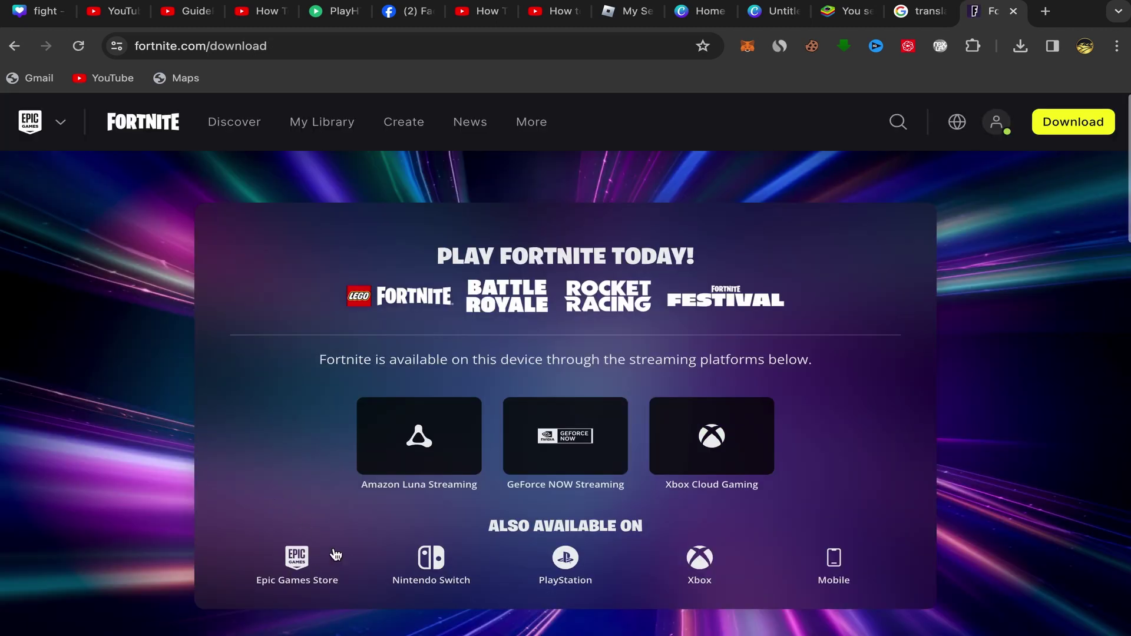
{"action": "scroll", "coordinate": [322, 557], "scroll_direction": "down", "scroll_amount": 1}
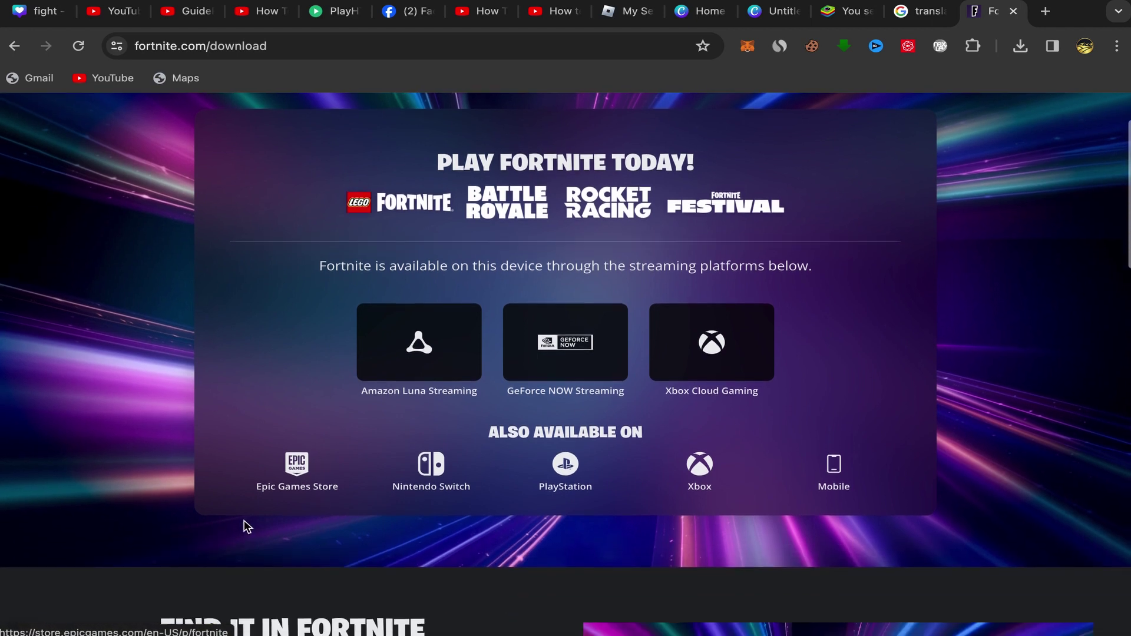
{"action": "left_click", "coordinate": [300, 470]}
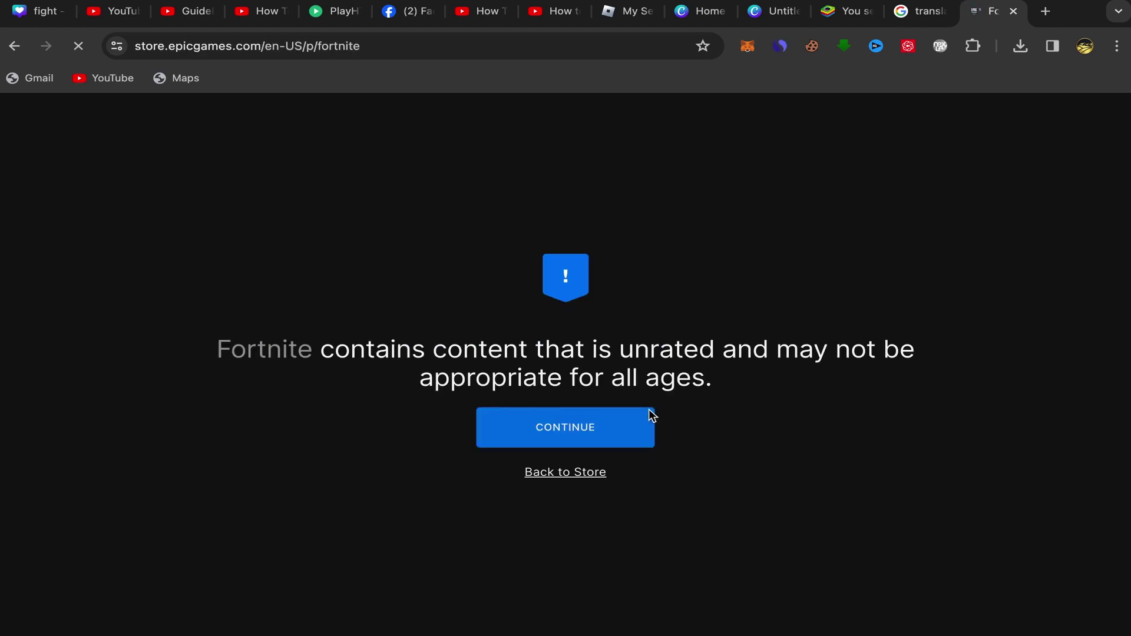
{"action": "left_click", "coordinate": [572, 436]}
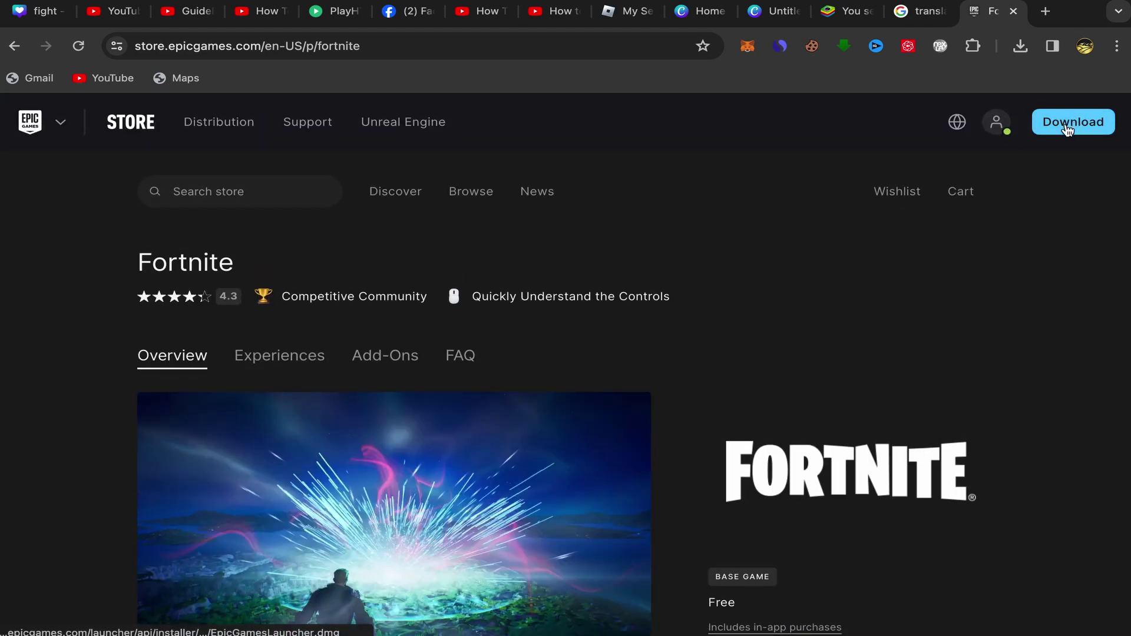
Step: Download the Epic Games Launcher installer, pause the running download and dismiss the recent download history
{"action": "left_click", "coordinate": [1066, 127]}
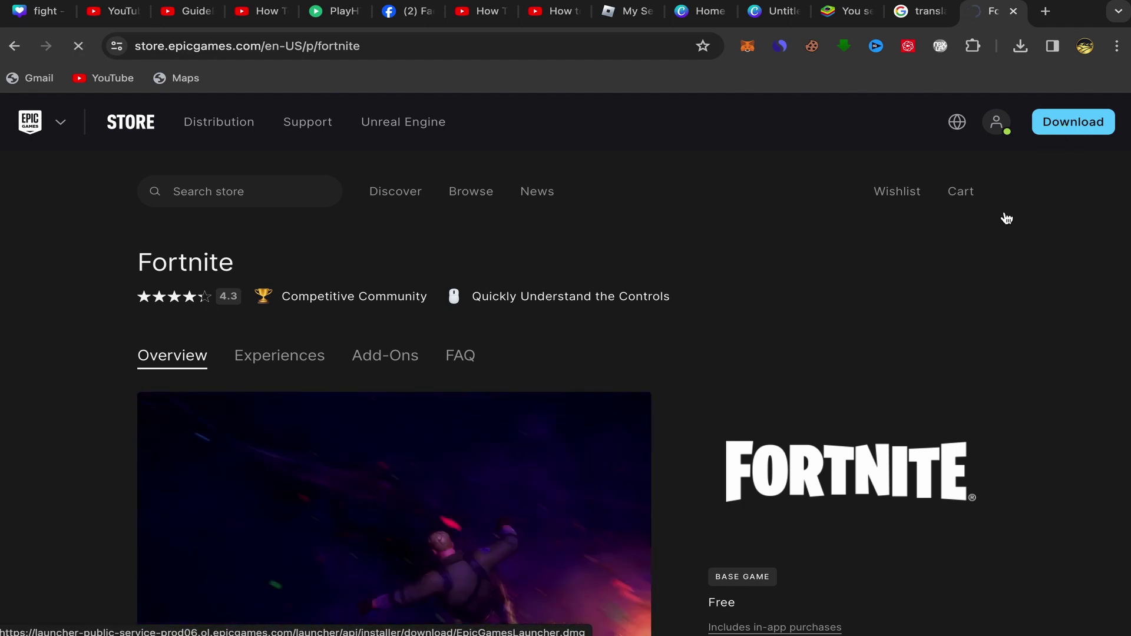
{"action": "left_click", "coordinate": [1020, 46]}
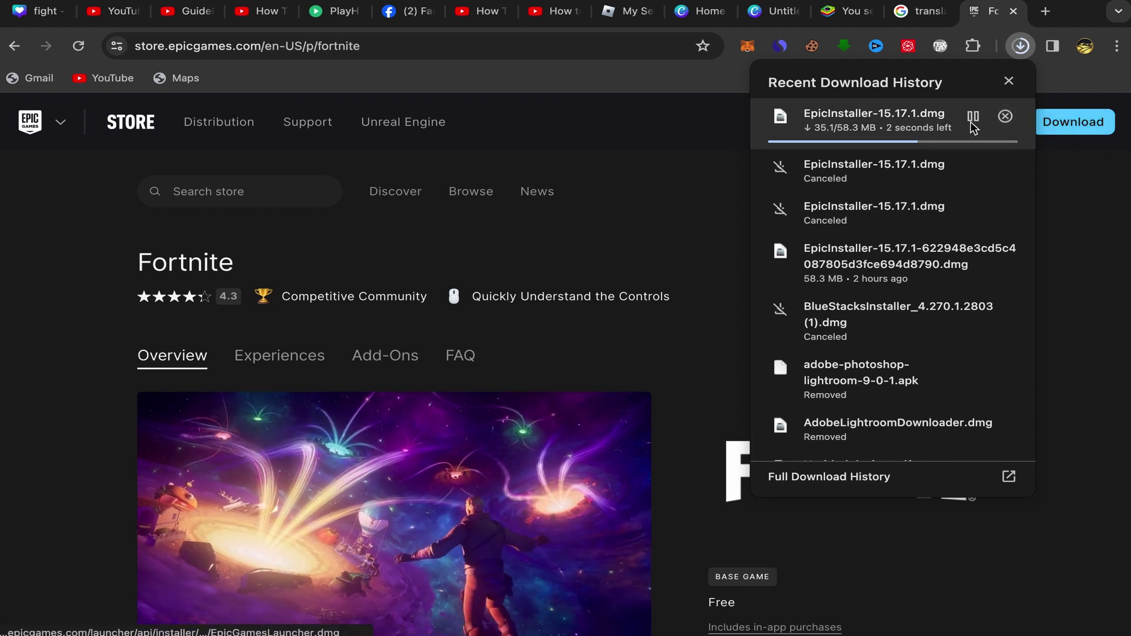
{"action": "left_click", "coordinate": [973, 118]}
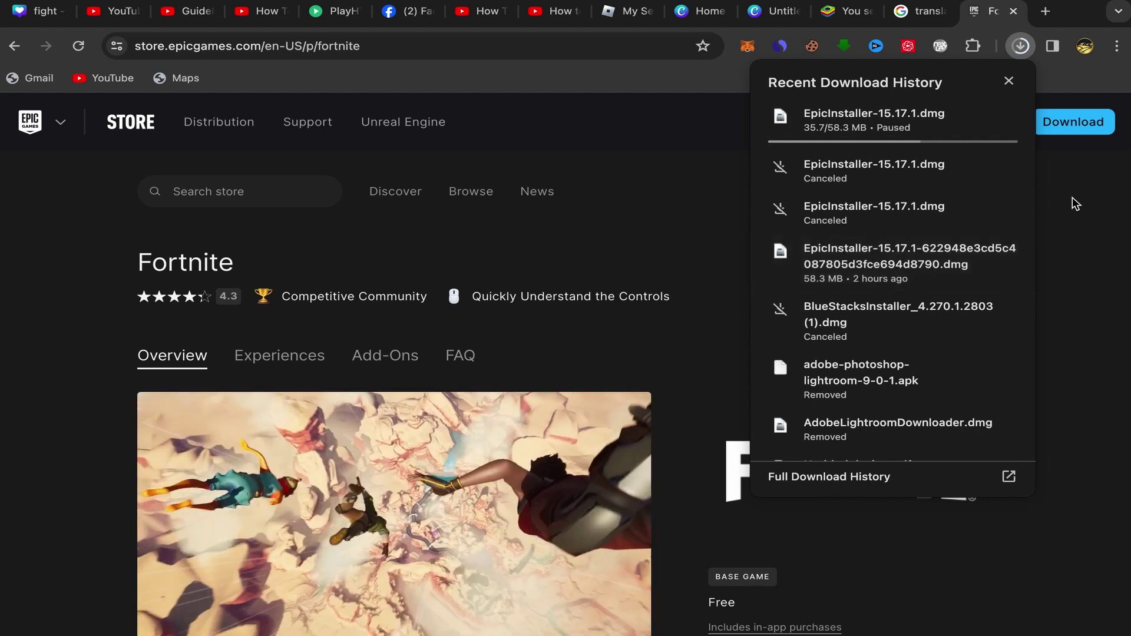
{"action": "left_click", "coordinate": [1071, 197]}
Step: Open Chrome's full download list and show the previously completed EpicInstaller-15.17.1 disk image in Finder
{"action": "left_click", "coordinate": [1116, 48]}
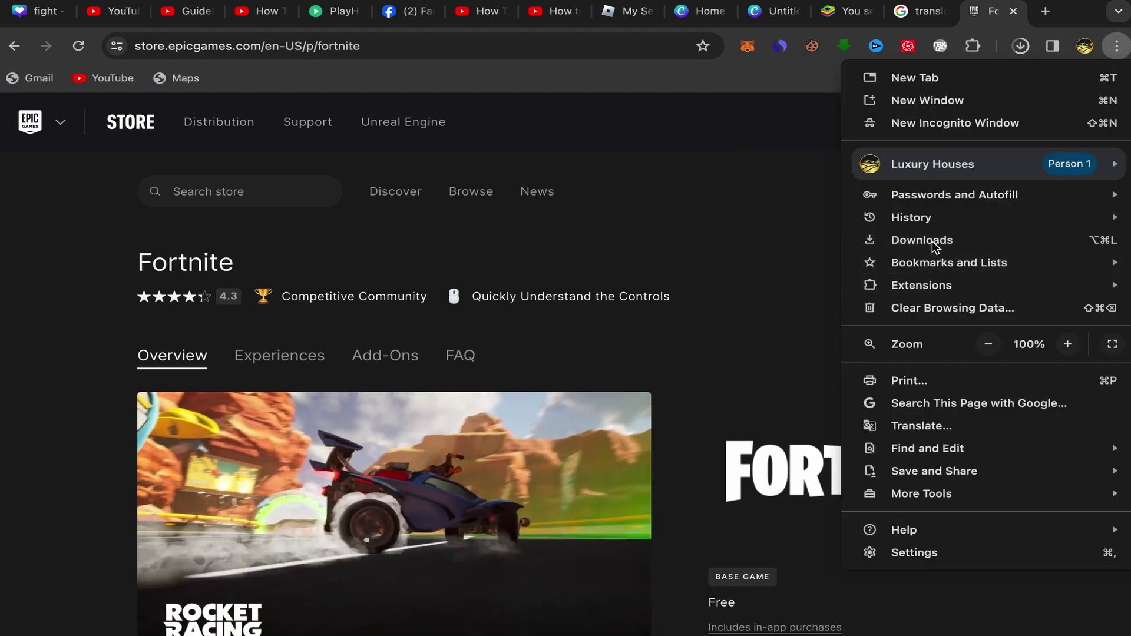
{"action": "left_click", "coordinate": [933, 242]}
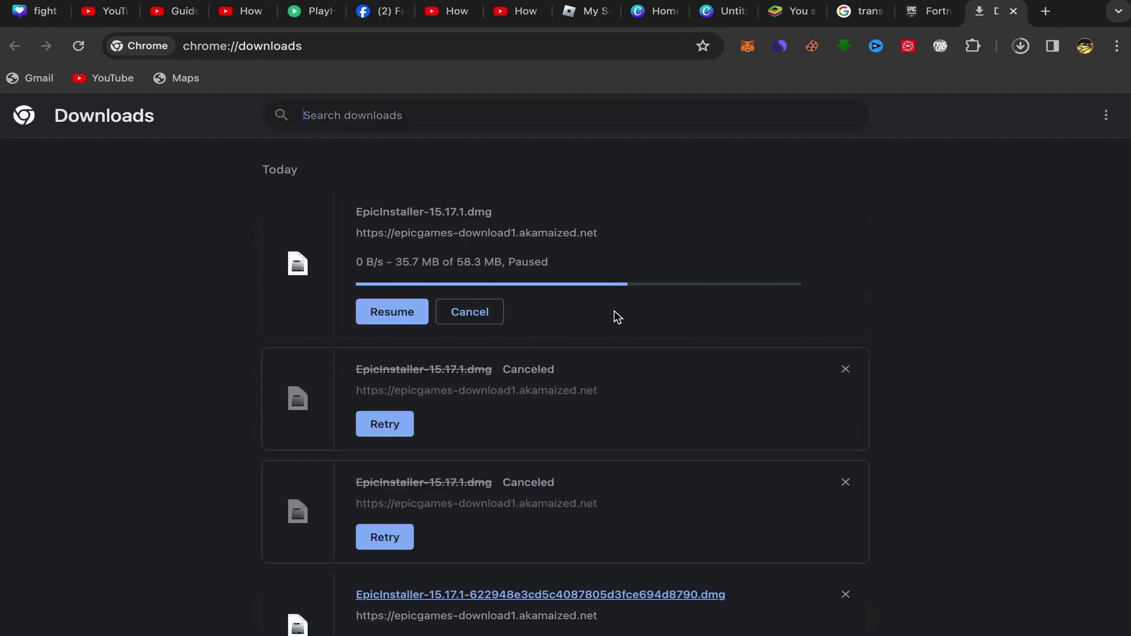
{"action": "scroll", "coordinate": [614, 312], "scroll_direction": "down", "scroll_amount": 1}
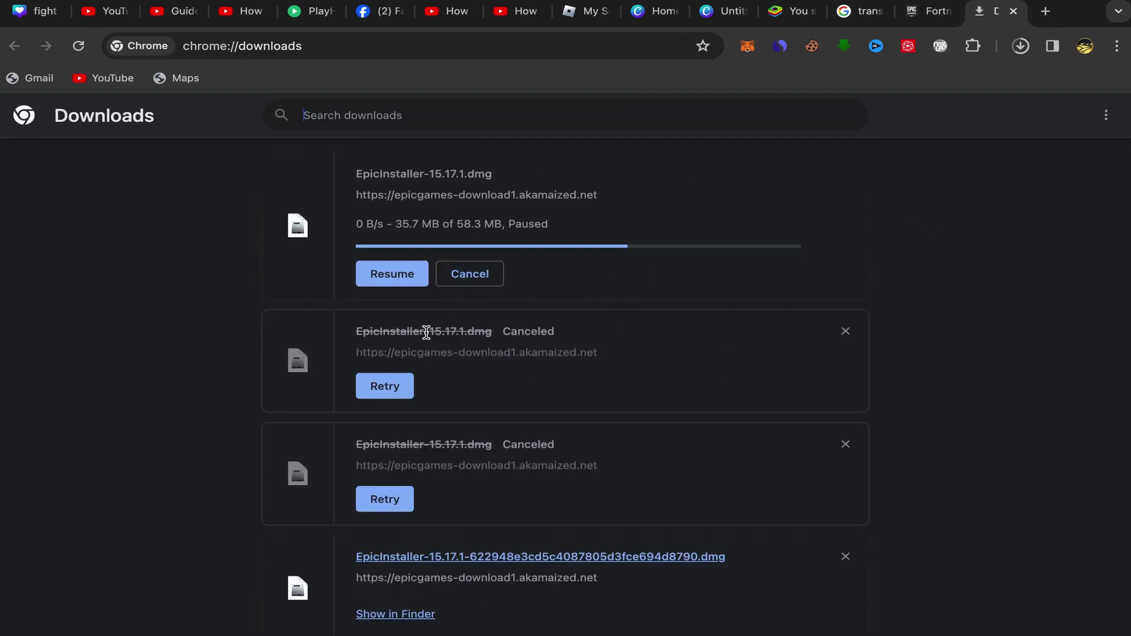
{"action": "scroll", "coordinate": [565, 417], "scroll_direction": "down", "scroll_amount": 3}
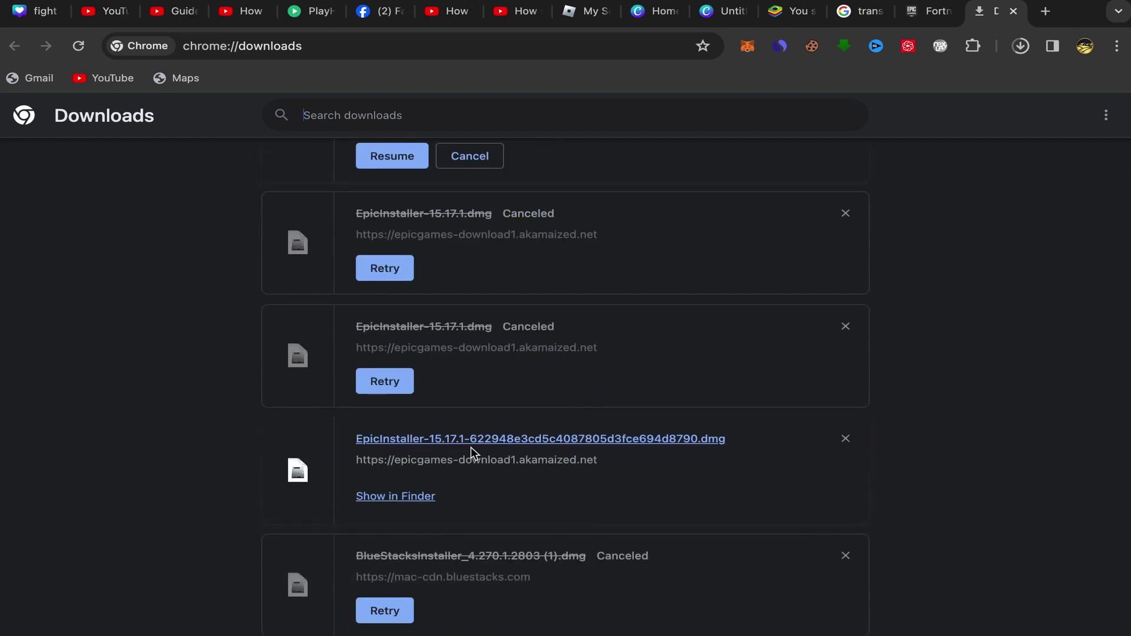
{"action": "left_click", "coordinate": [383, 500]}
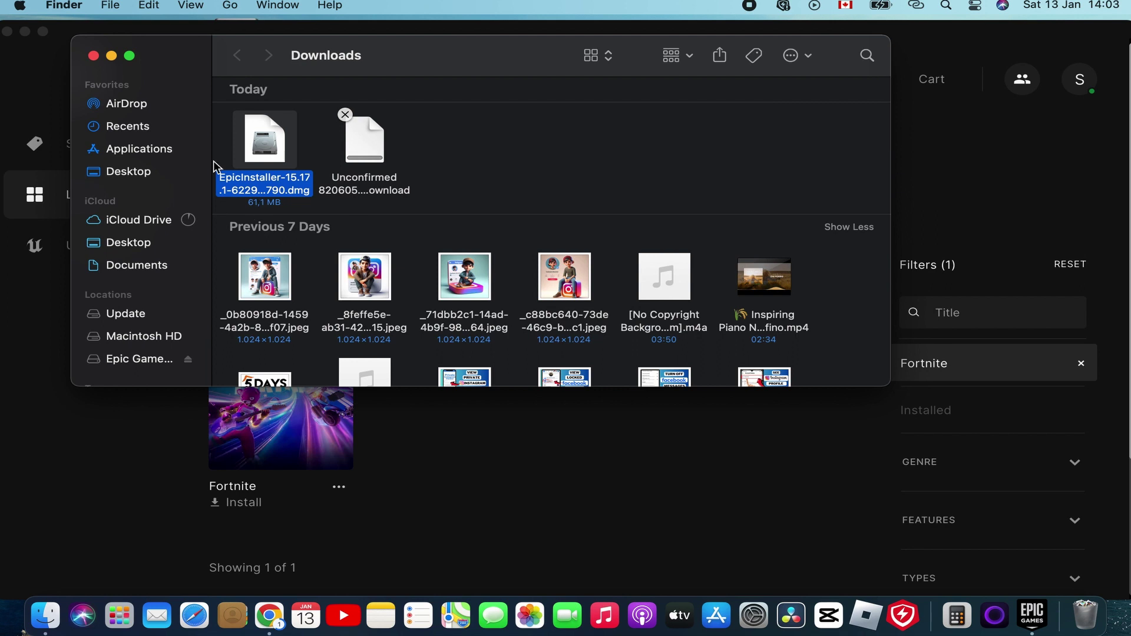
Step: Open the EpicInstaller disk image and try to copy Epic Games Launcher into the Applications folder, declining to replace the existing copy
{"action": "right_click", "coordinate": [264, 145]}
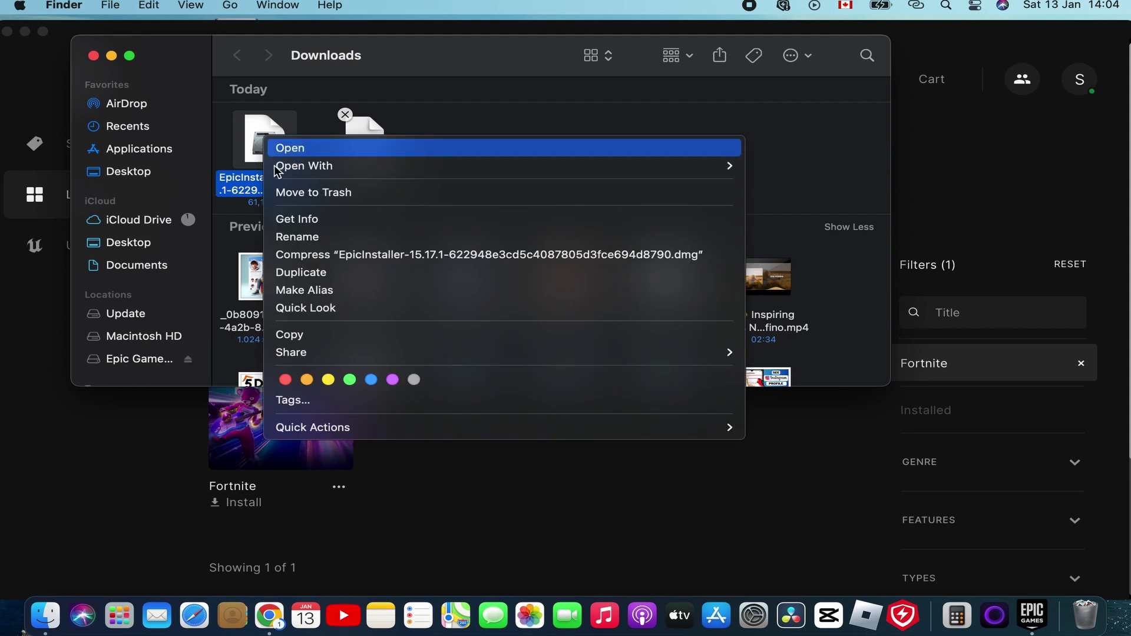
{"action": "left_click", "coordinate": [301, 150]}
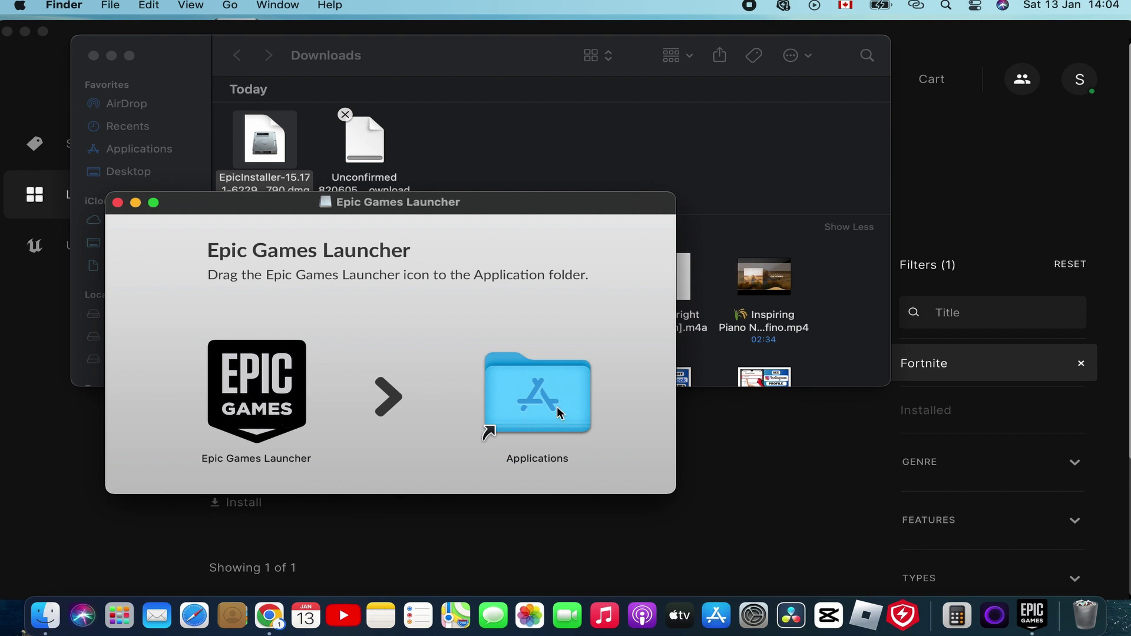
{"action": "left_click_drag", "start_coordinate": [259, 396], "coordinate": [538, 404]}
{"action": "double_click", "coordinate": [539, 404]}
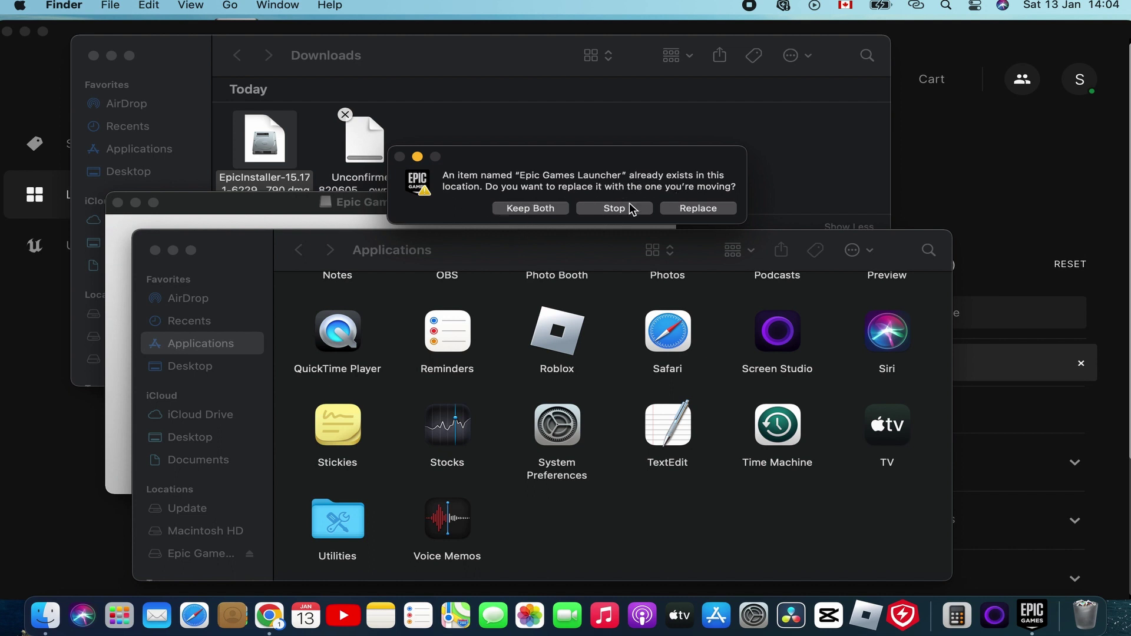
{"action": "left_click", "coordinate": [611, 208]}
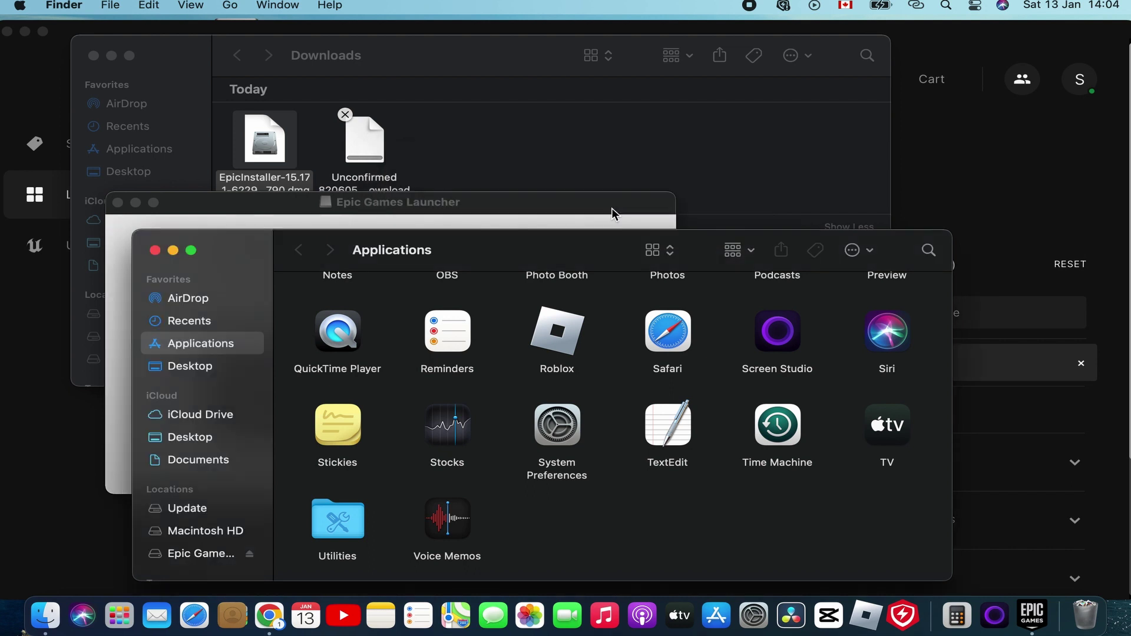
Step: Switch to Epic Games Launcher and go back from the library to the store's Discover page
{"action": "left_click", "coordinate": [120, 600]}
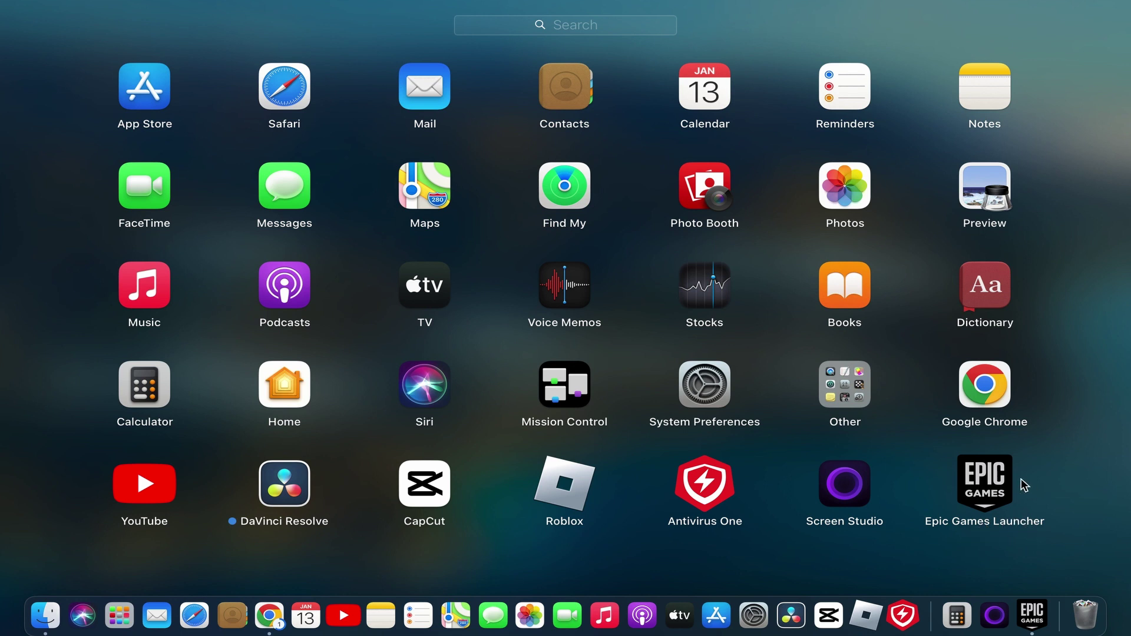
{"action": "left_click", "coordinate": [1031, 599]}
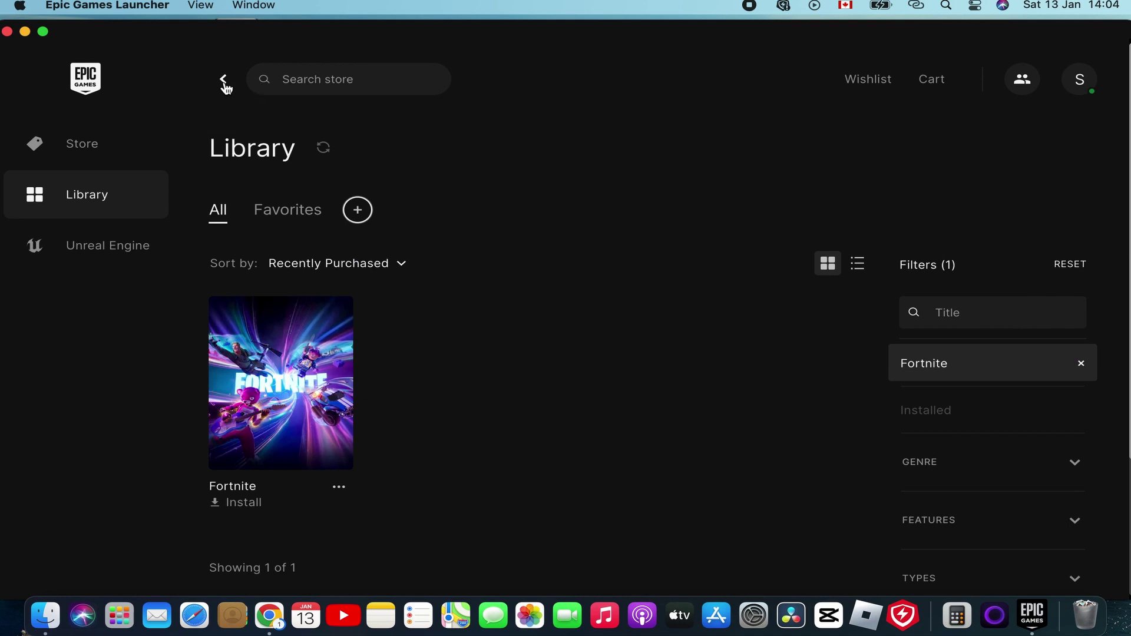
{"action": "left_click", "coordinate": [550, 301]}
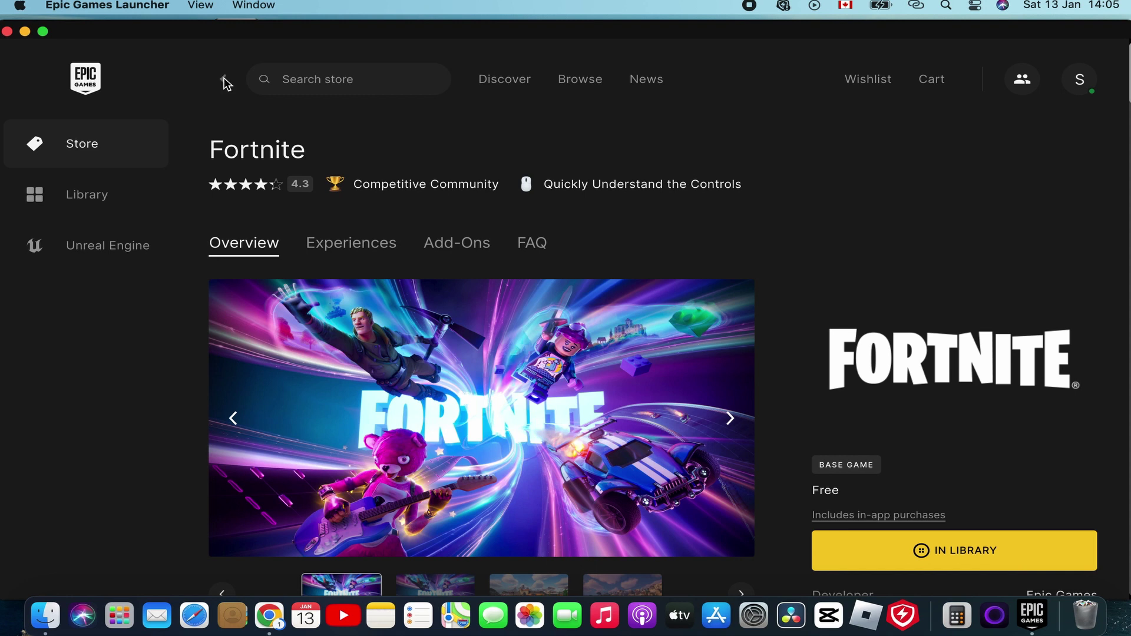
{"action": "left_click", "coordinate": [224, 81]}
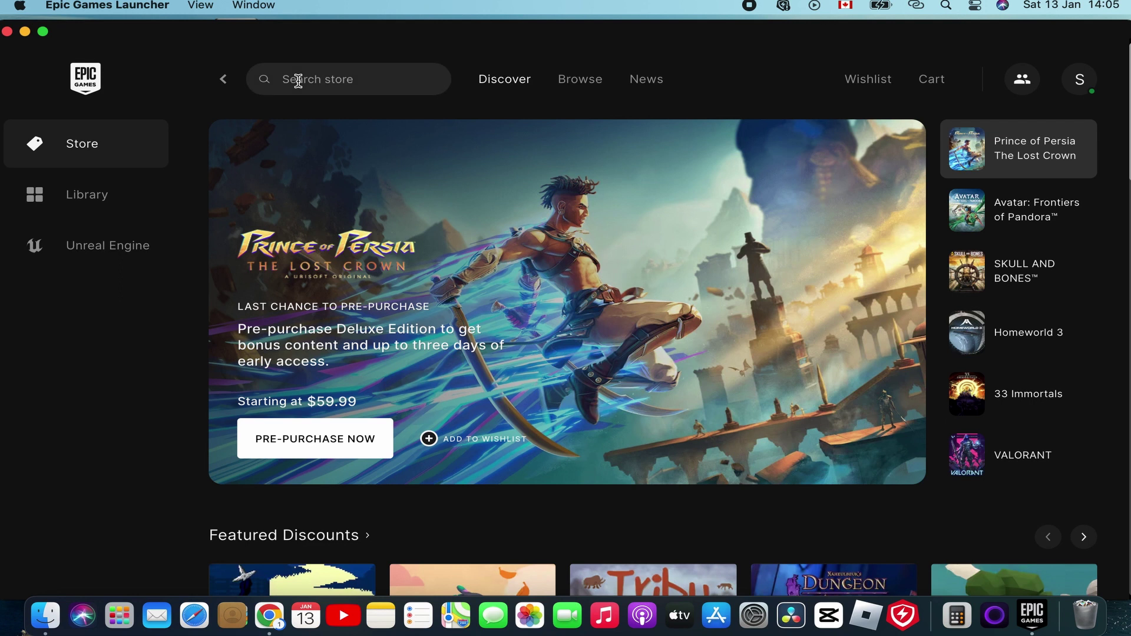
Step: Search the store for "fortnite" and open the Fortnite game page from the suggestions
{"action": "type", "text": "fo"}
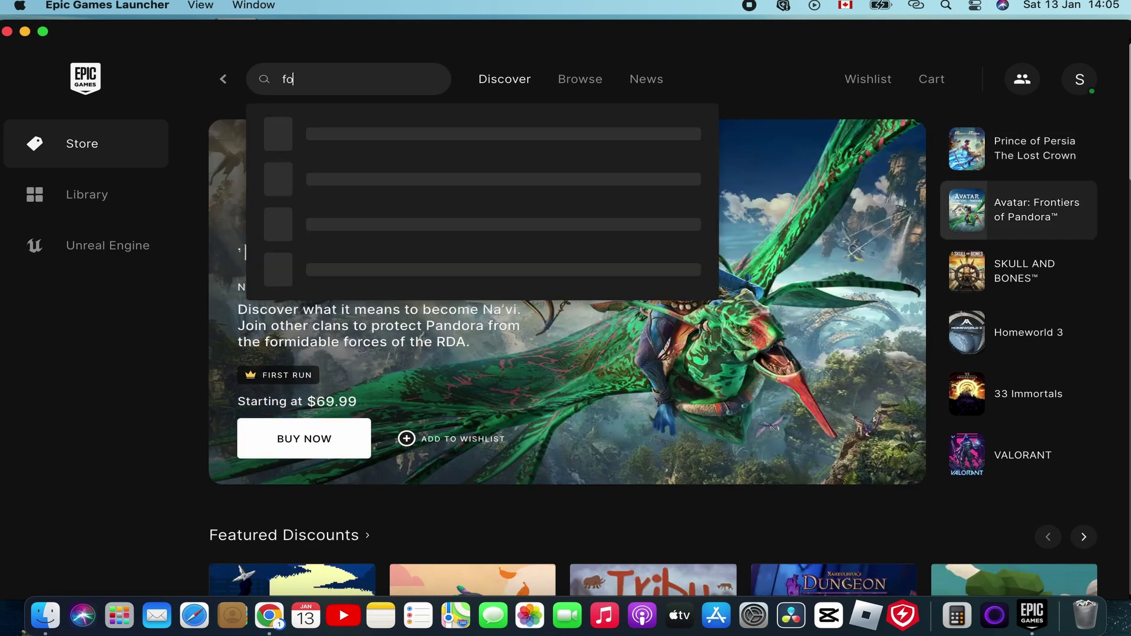
{"action": "type", "text": "rt"}
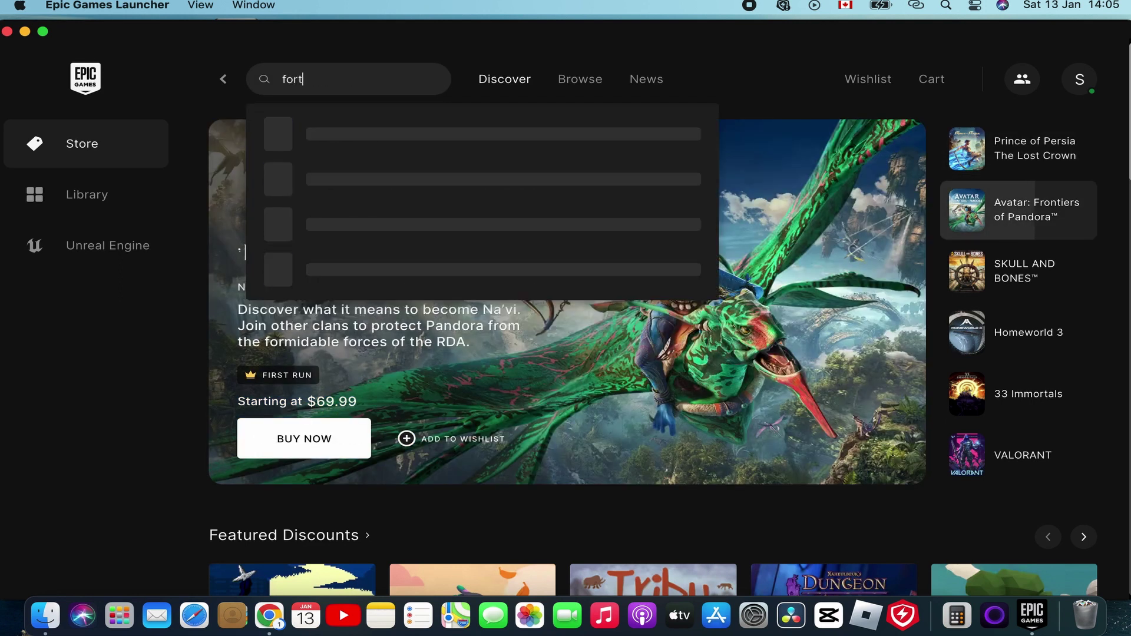
{"action": "type", "text": "n"}
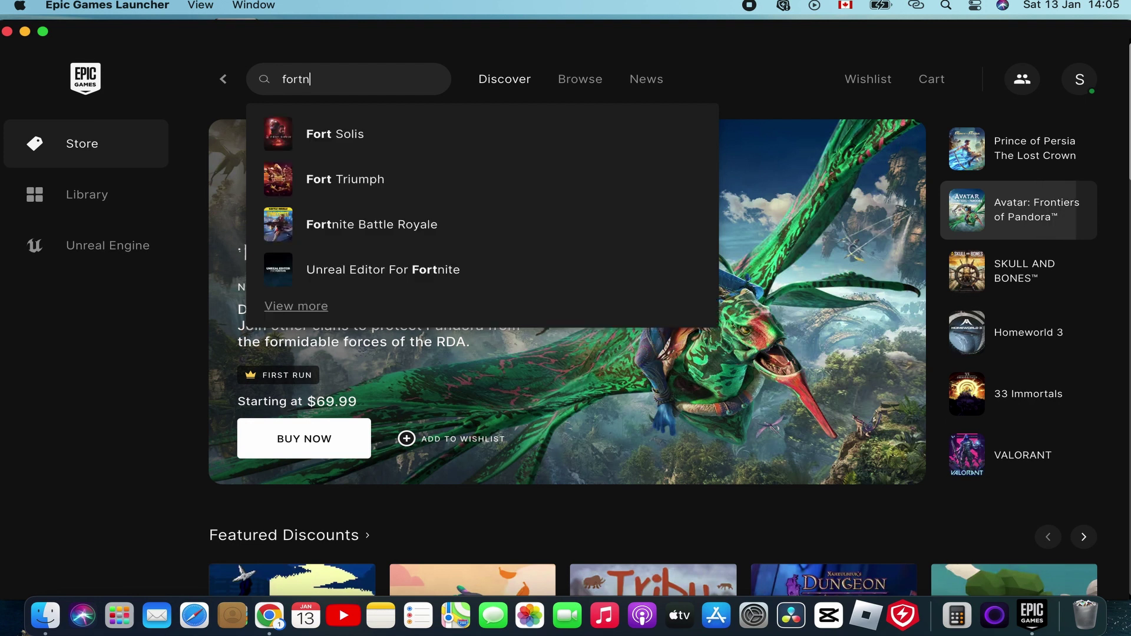
{"action": "type", "text": "ite"}
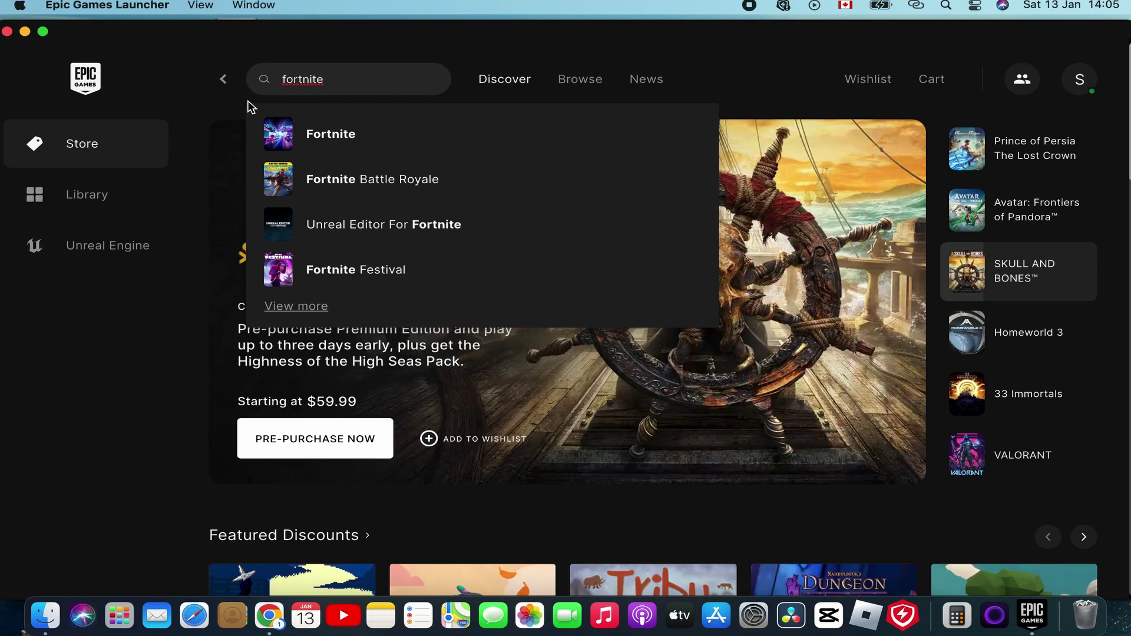
{"action": "left_click", "coordinate": [335, 140]}
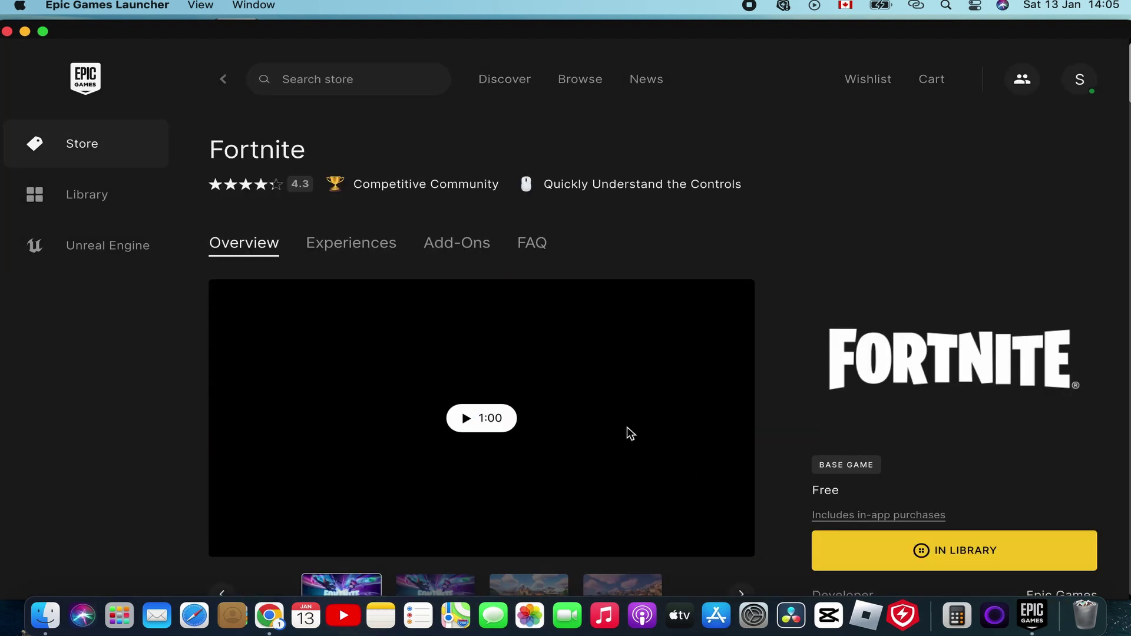
Step: Go from Fortnite's store page to its entry in the library
{"action": "scroll", "coordinate": [580, 335], "scroll_direction": "down", "scroll_amount": 2}
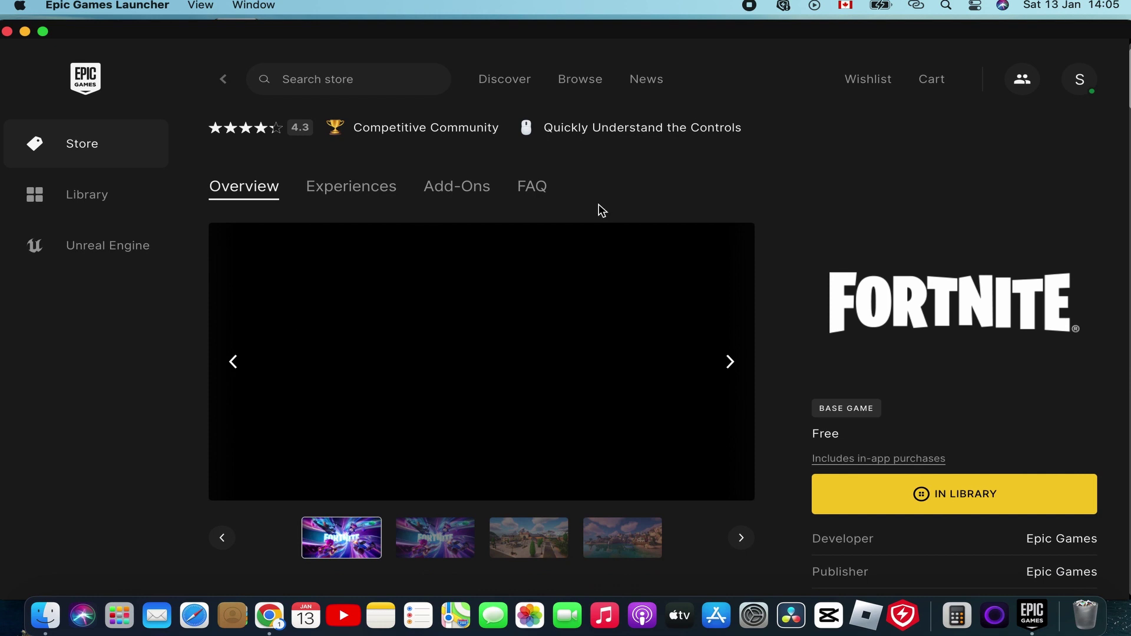
{"action": "scroll", "coordinate": [793, 361], "scroll_direction": "down", "scroll_amount": 1}
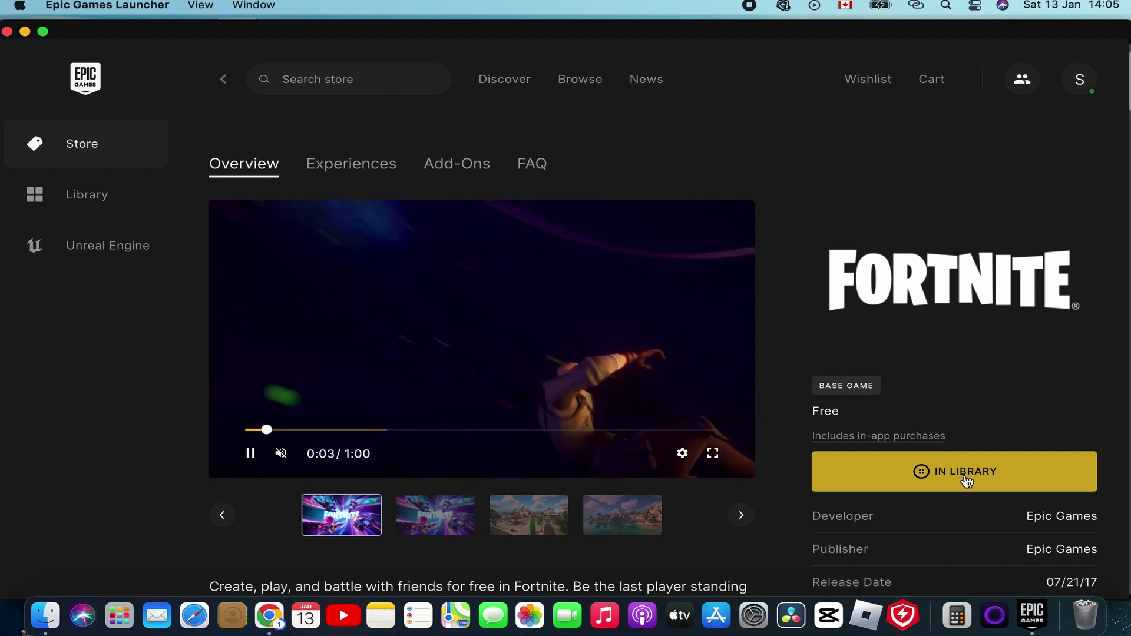
{"action": "left_click", "coordinate": [814, 458]}
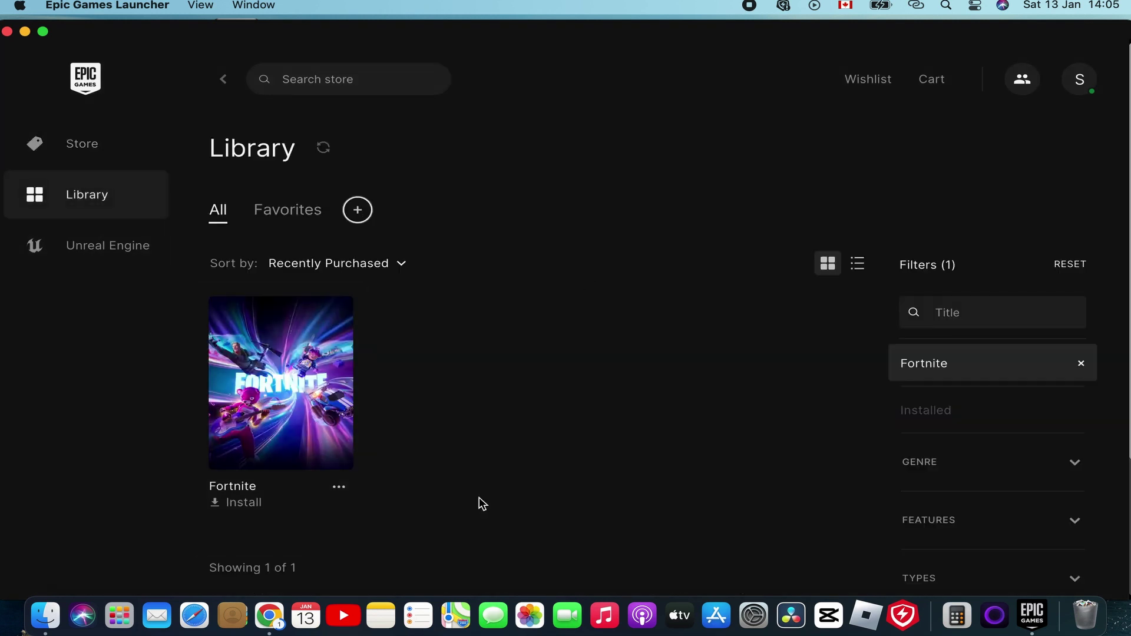
Step: Install Fortnite in /Users/Shared/Epic Games with Auto-Update enabled and open the download progress view
{"action": "left_click", "coordinate": [237, 504]}
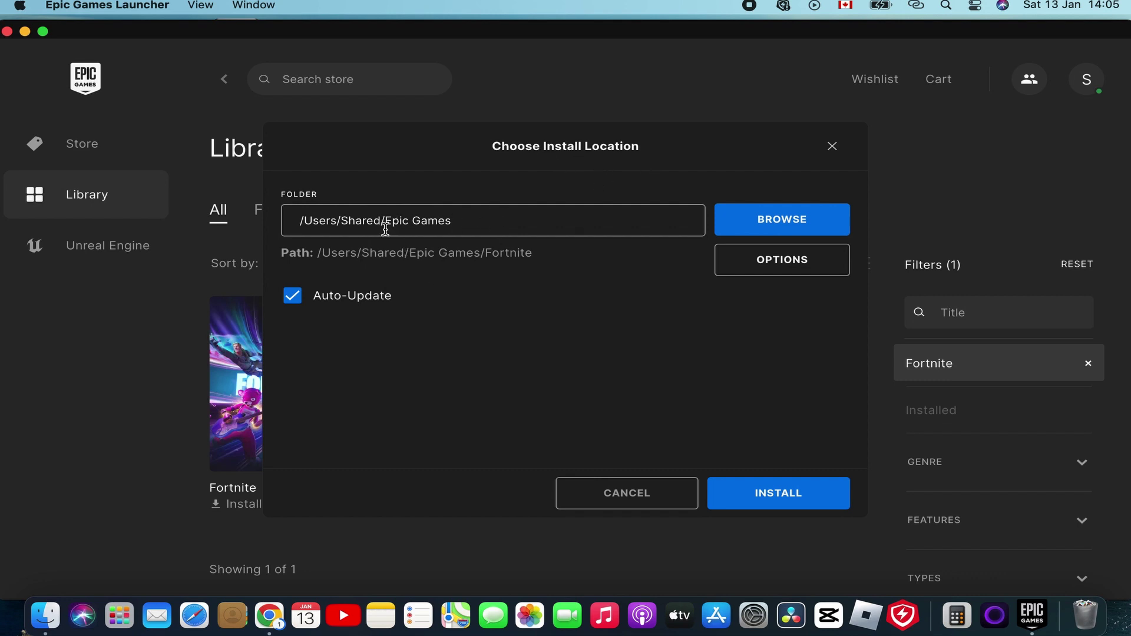
{"action": "left_click", "coordinate": [781, 498]}
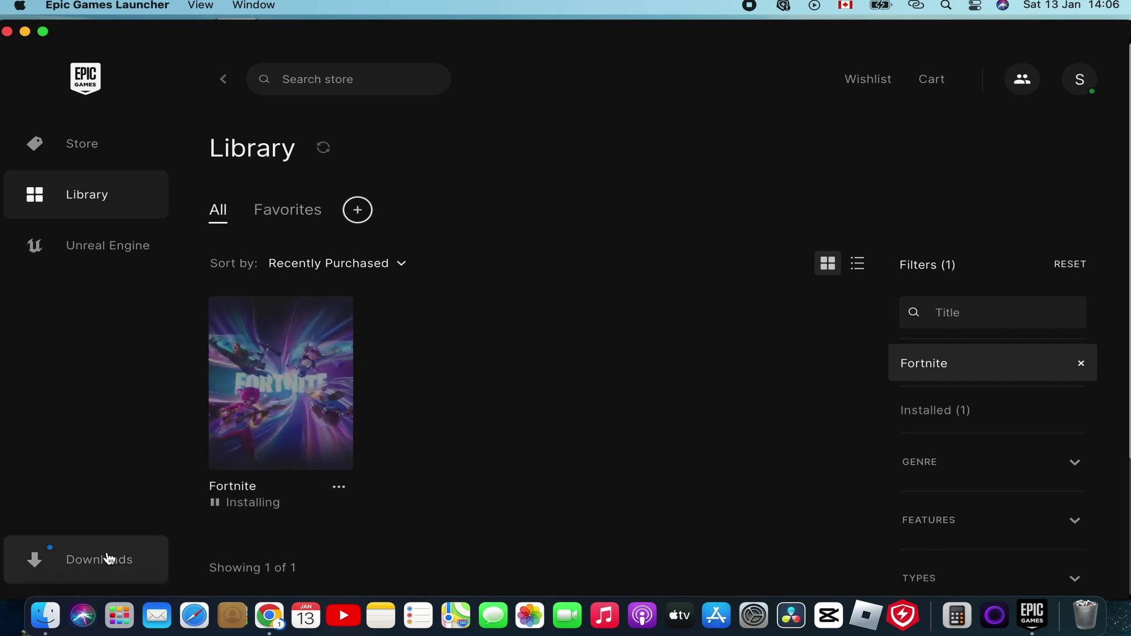
{"action": "left_click", "coordinate": [86, 565]}
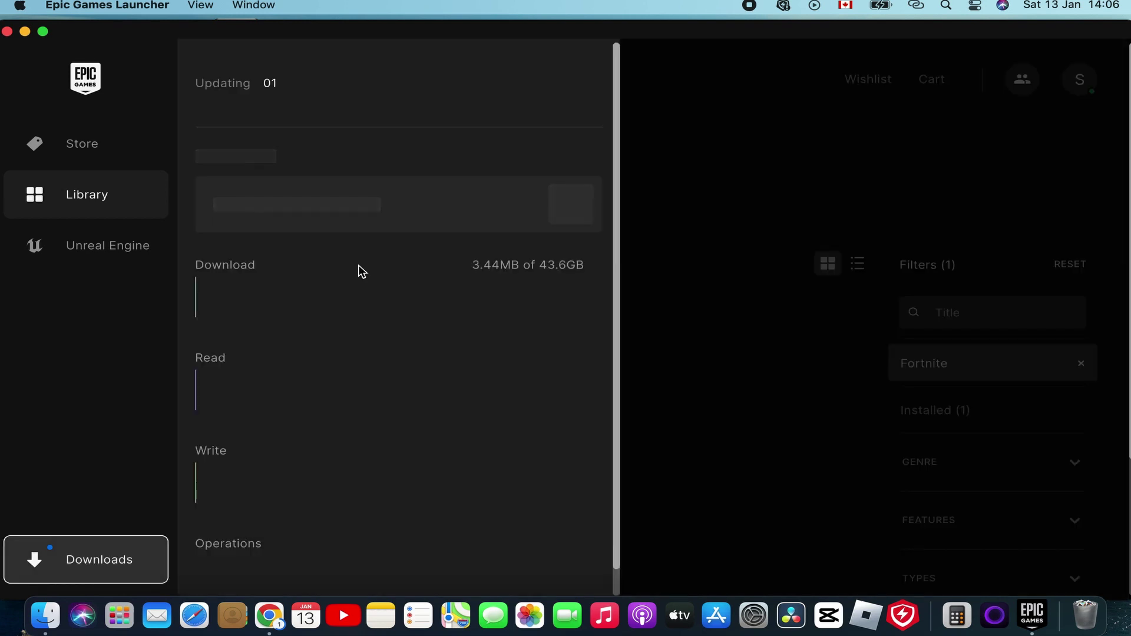